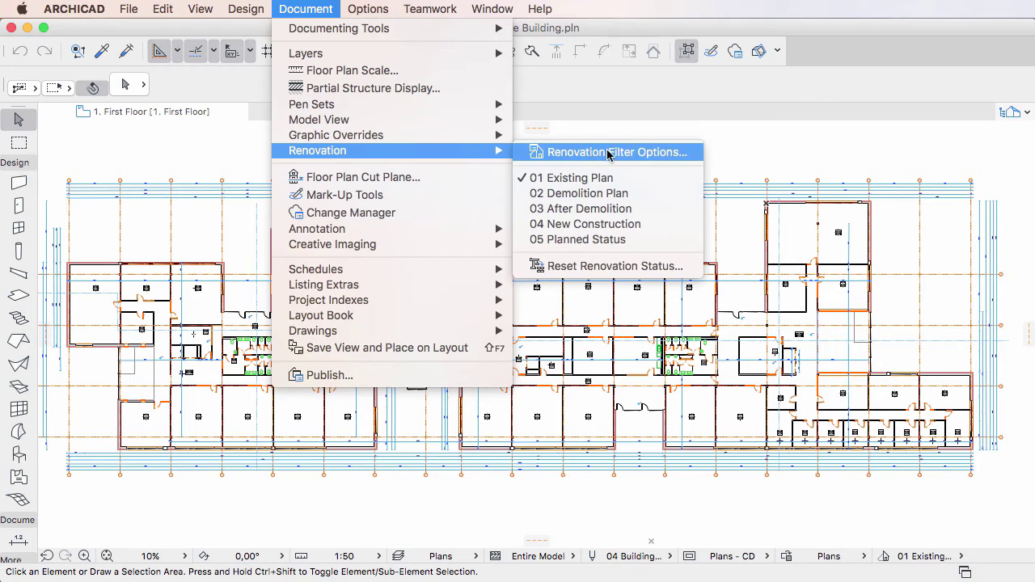
Check renovation filter options, then open Plans override rules showing 'All Zone Fills - Hide Pattern'
click(608, 154)
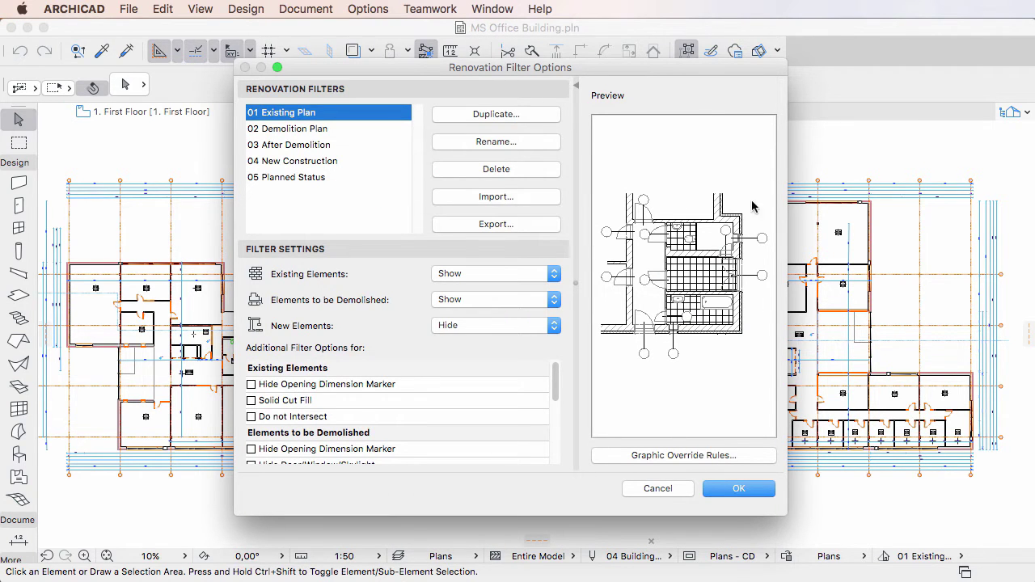
click(669, 488)
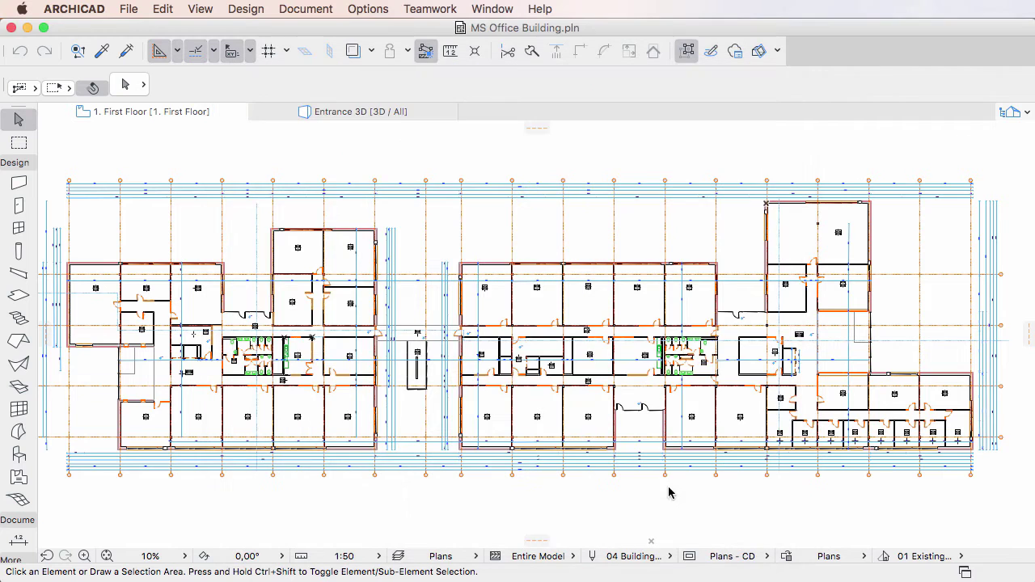
click(783, 556)
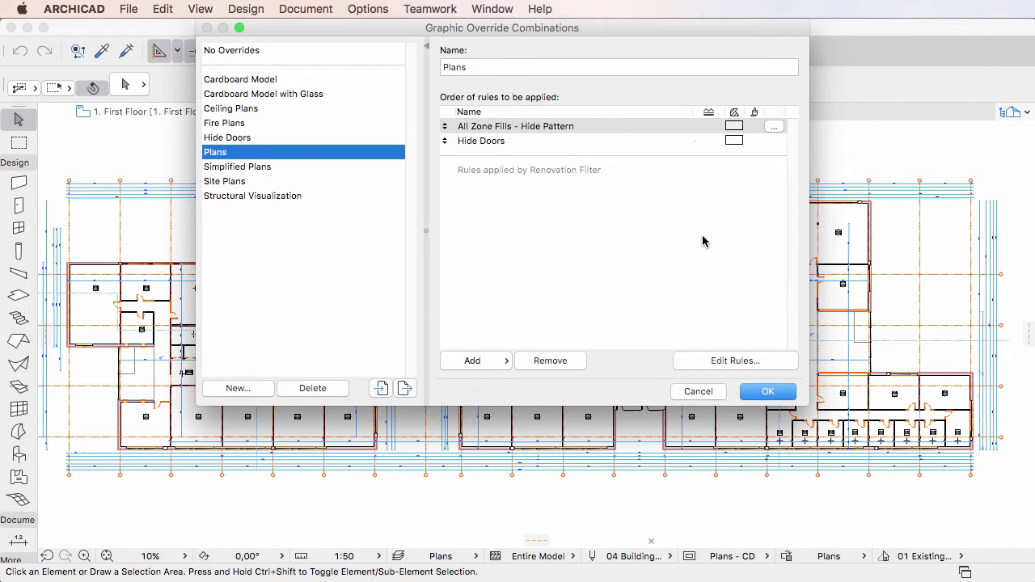
click(689, 365)
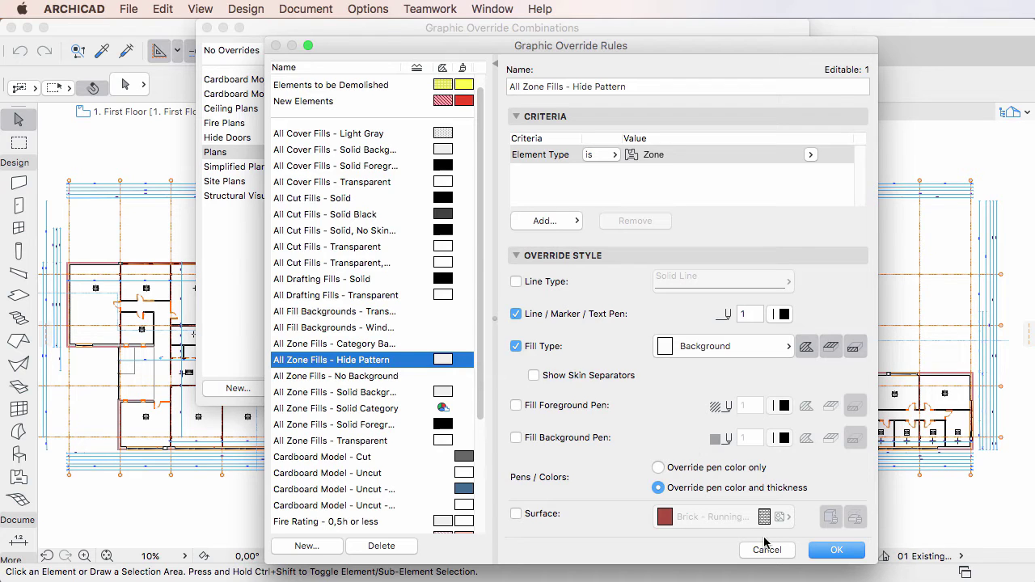
Preview the zone rule's criteria list without adding any, then cancel the rules editor
click(545, 221)
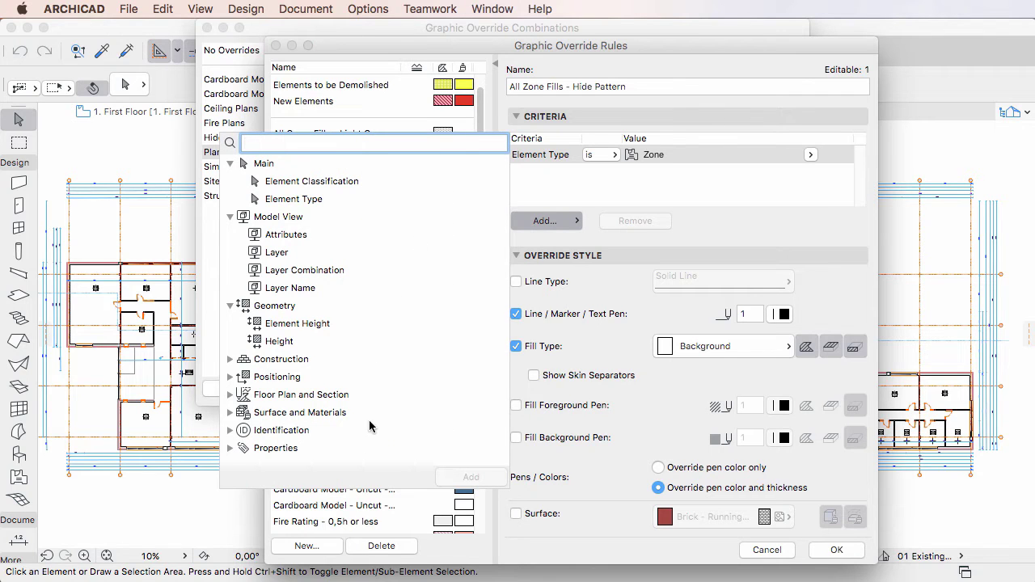
click(655, 314)
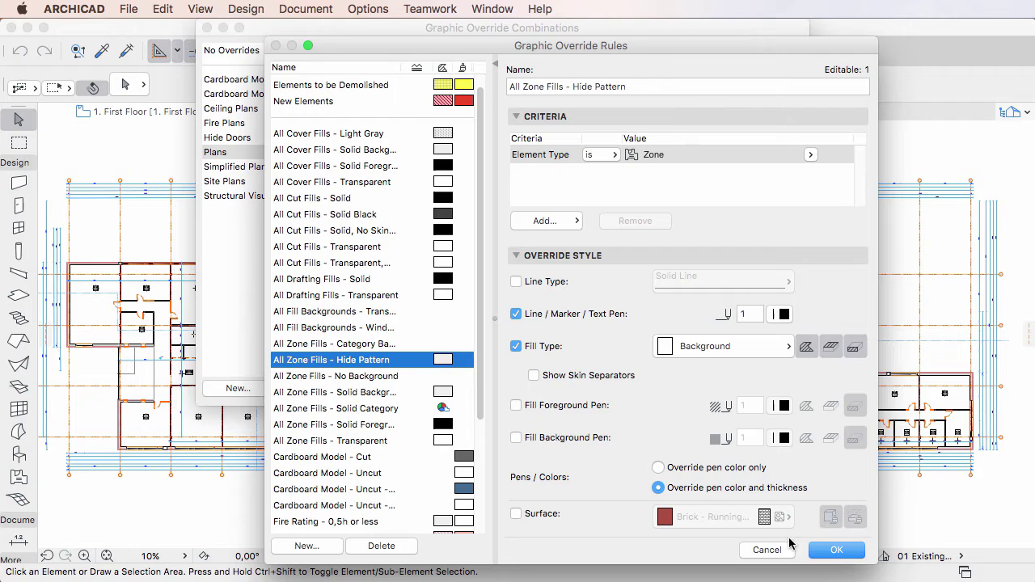
click(782, 552)
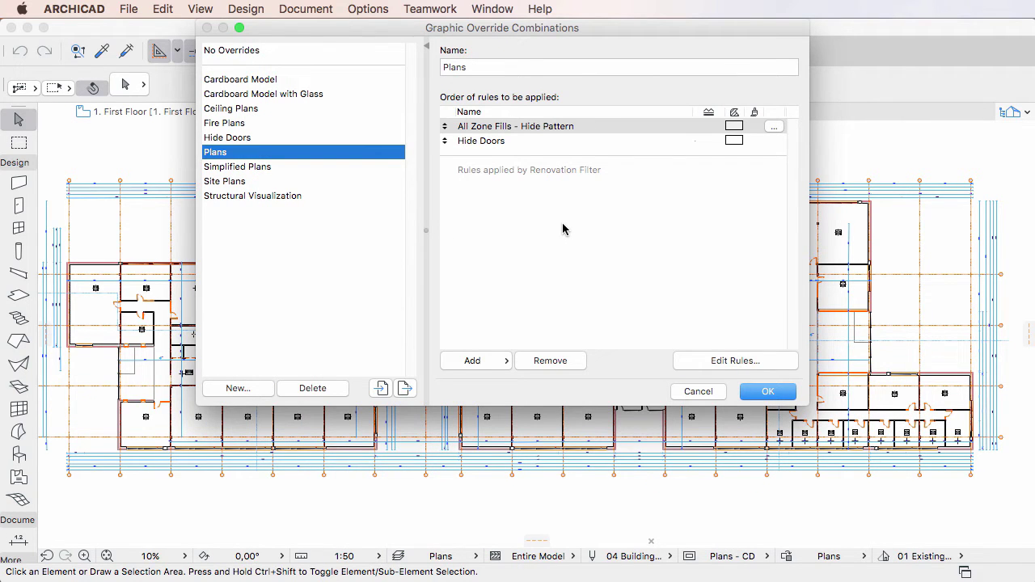
Browse the Ceiling Plans and Fire Plans rule lists, then select the empty No Overrides combination
click(235, 108)
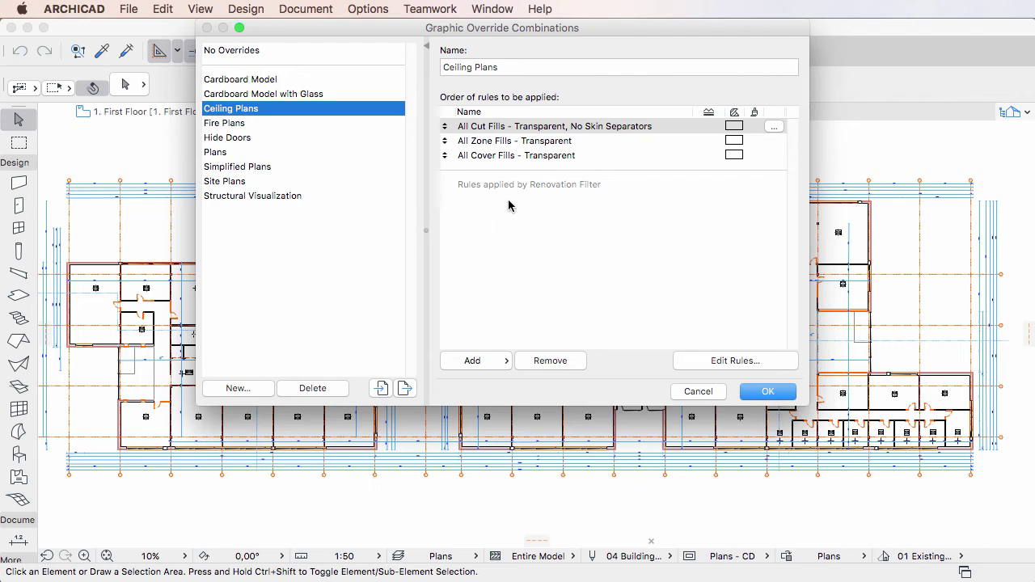
click(257, 126)
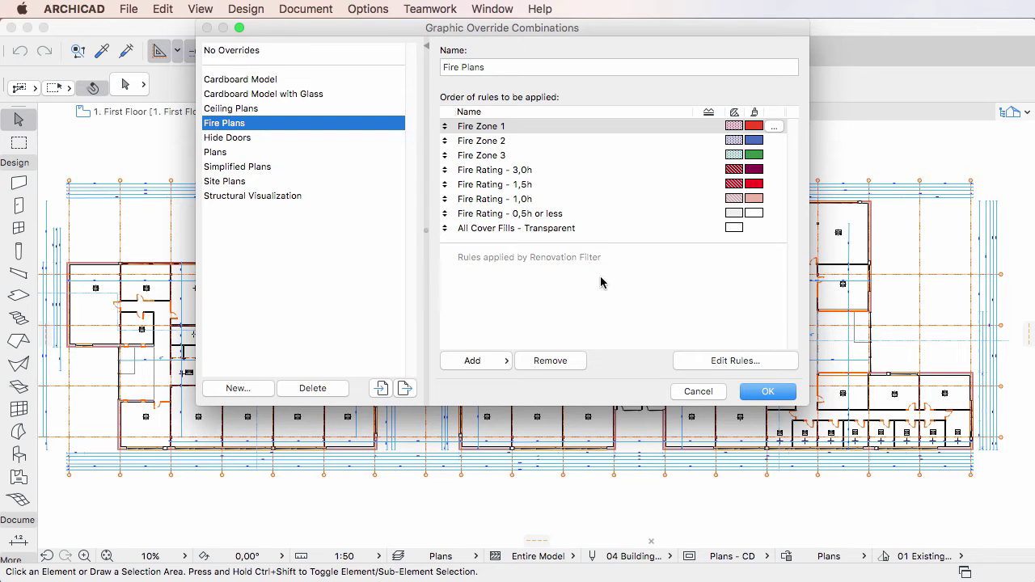
click(337, 52)
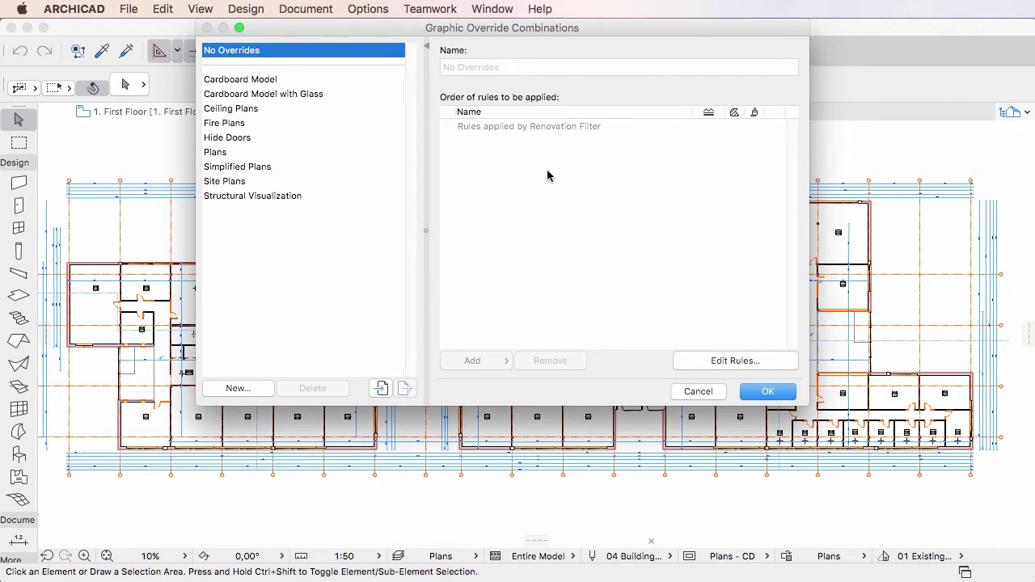
click(776, 367)
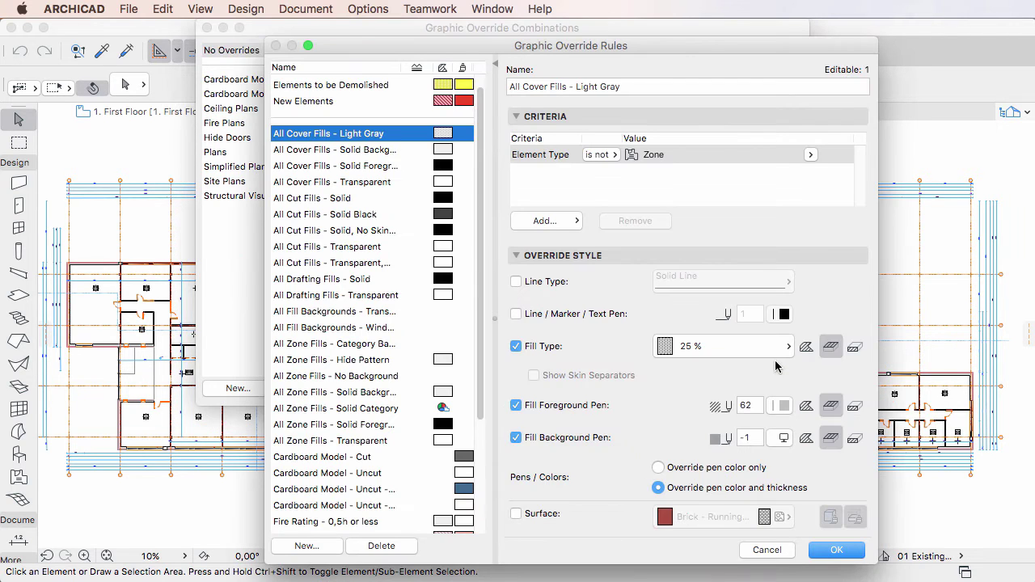
scroll(378, 252, up, 1)
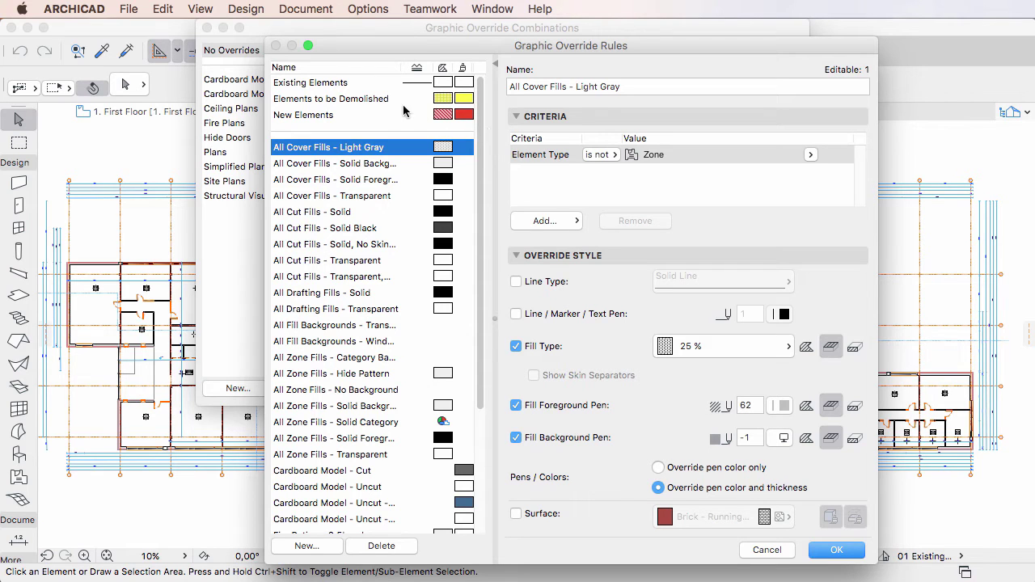
click(348, 99)
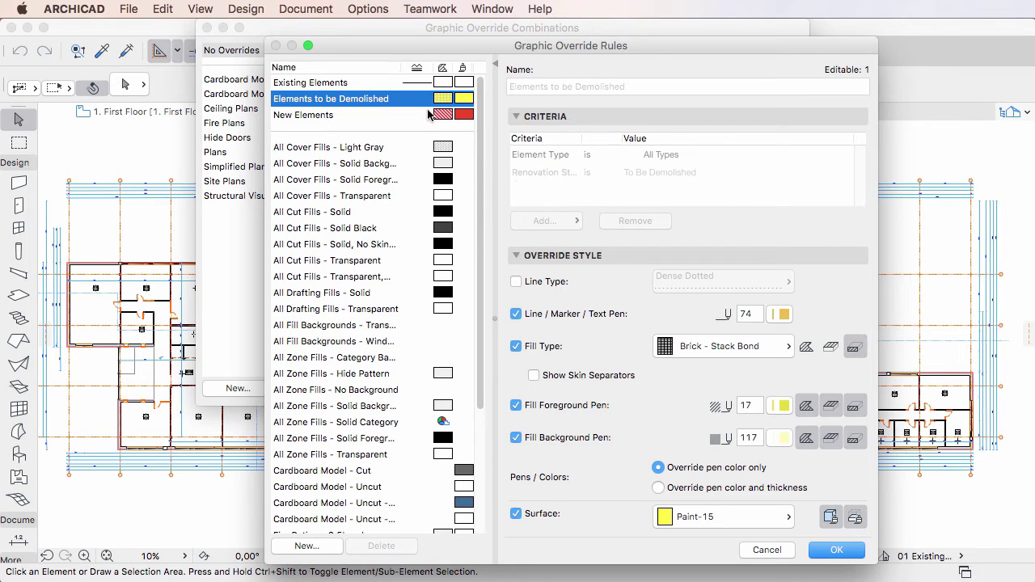
click(370, 82)
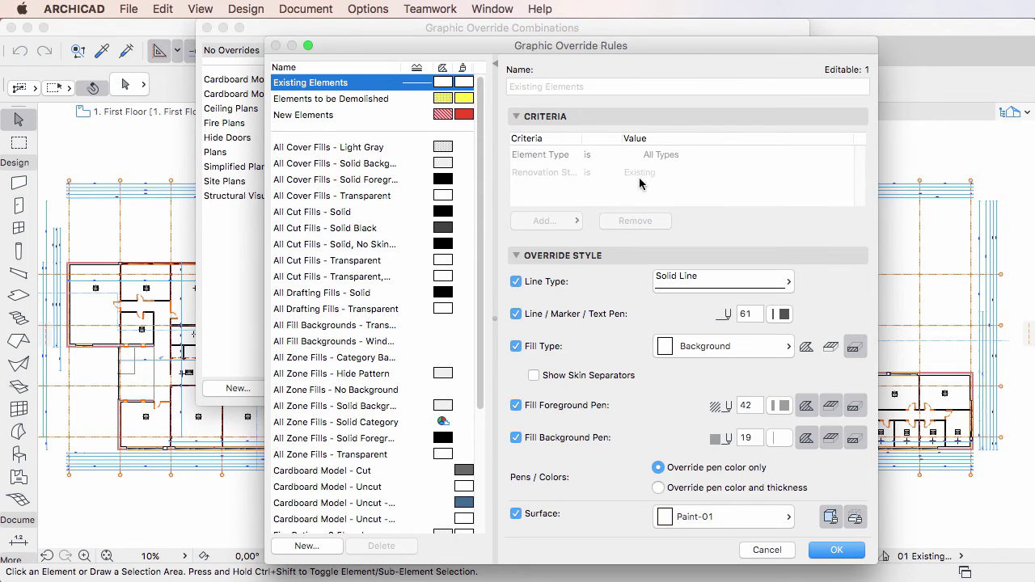
click(394, 99)
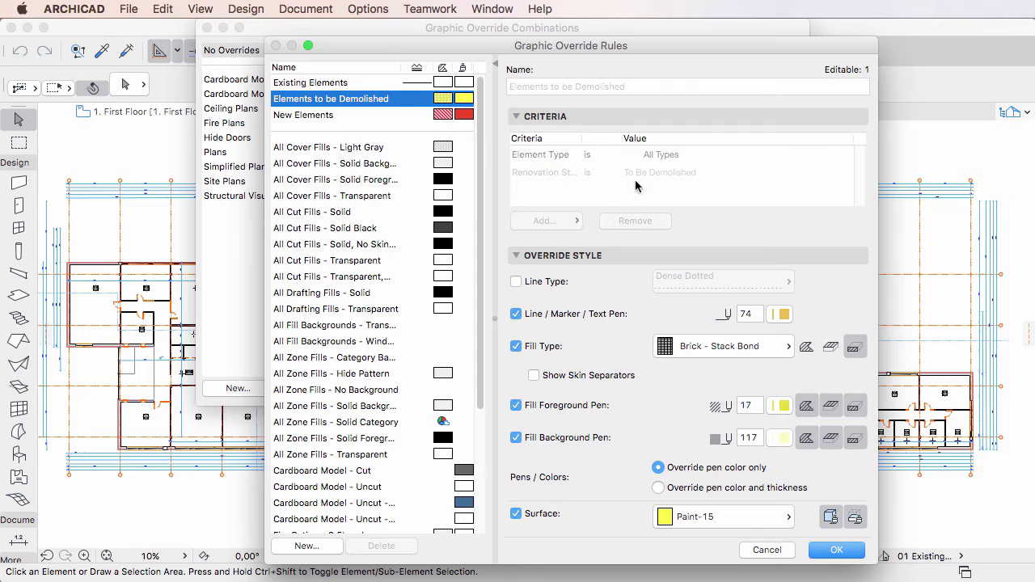
click(370, 117)
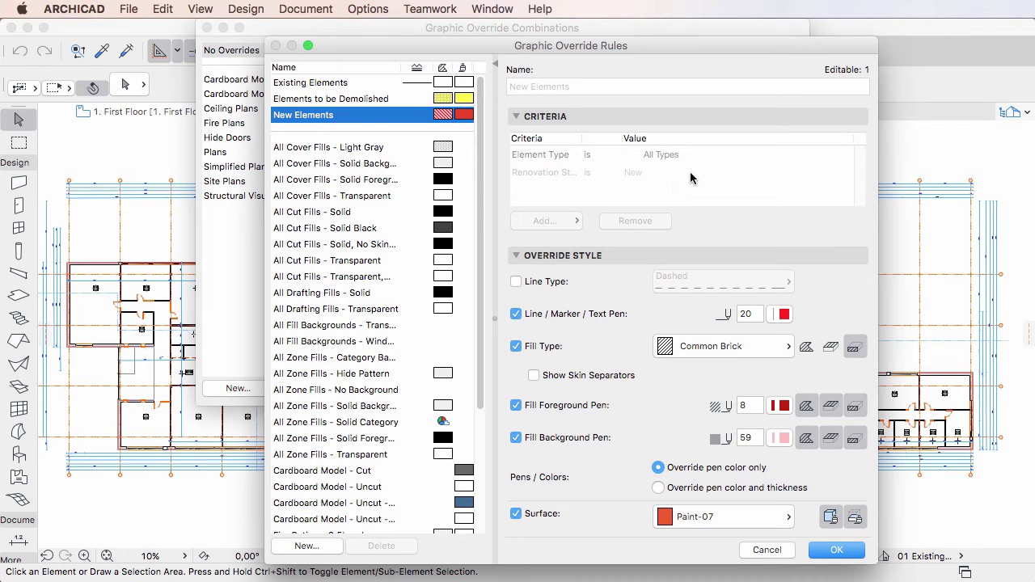
Cancel both override dialogs and open Renovation Filter Options for 01 Existing Plan from Document
click(768, 549)
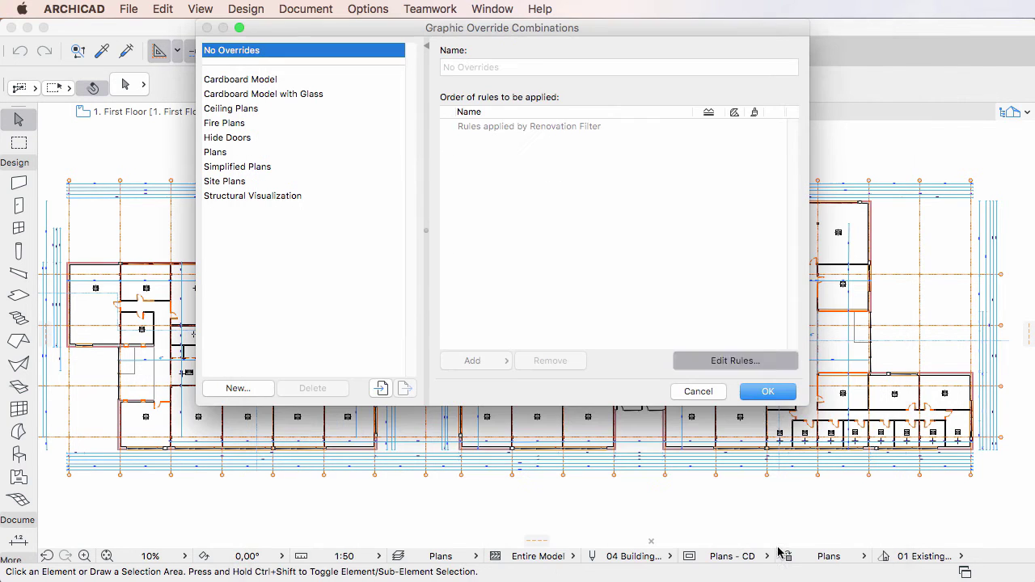
click(698, 391)
click(321, 11)
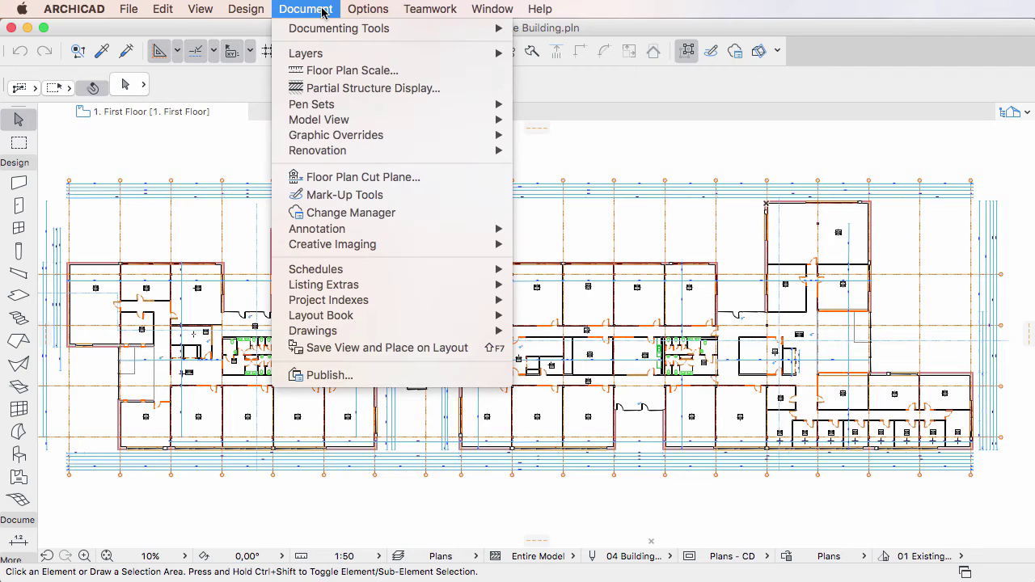
mouse_move(317, 150)
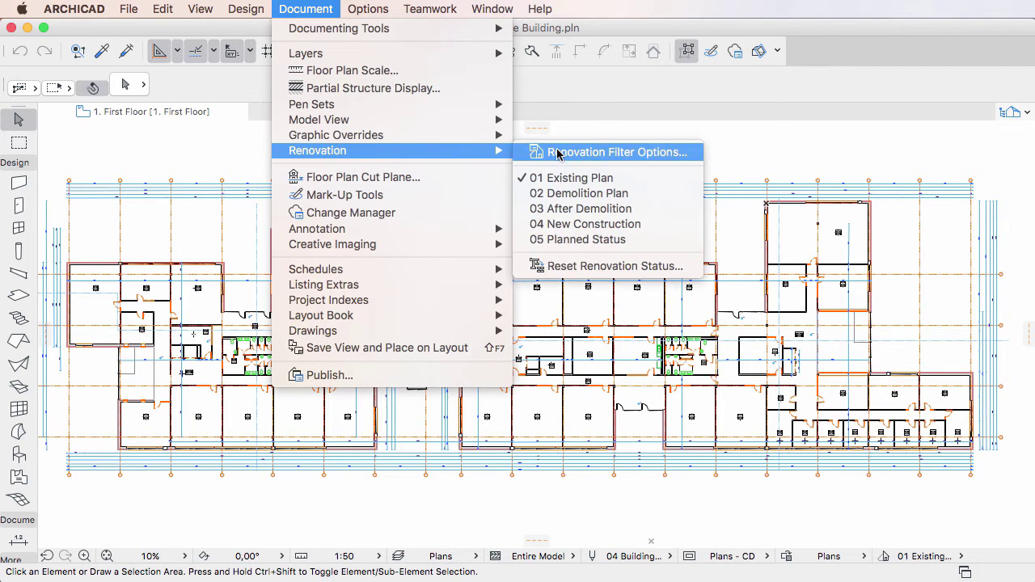
click(678, 159)
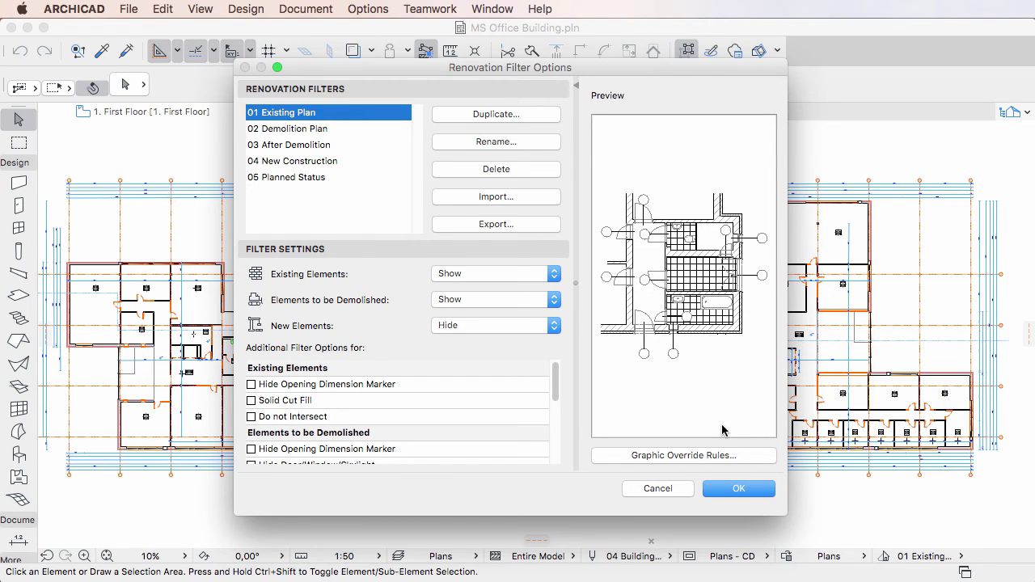
View the renovation override rules, inspect 'Elements to be Demolished', then cancel the rules editor
click(760, 455)
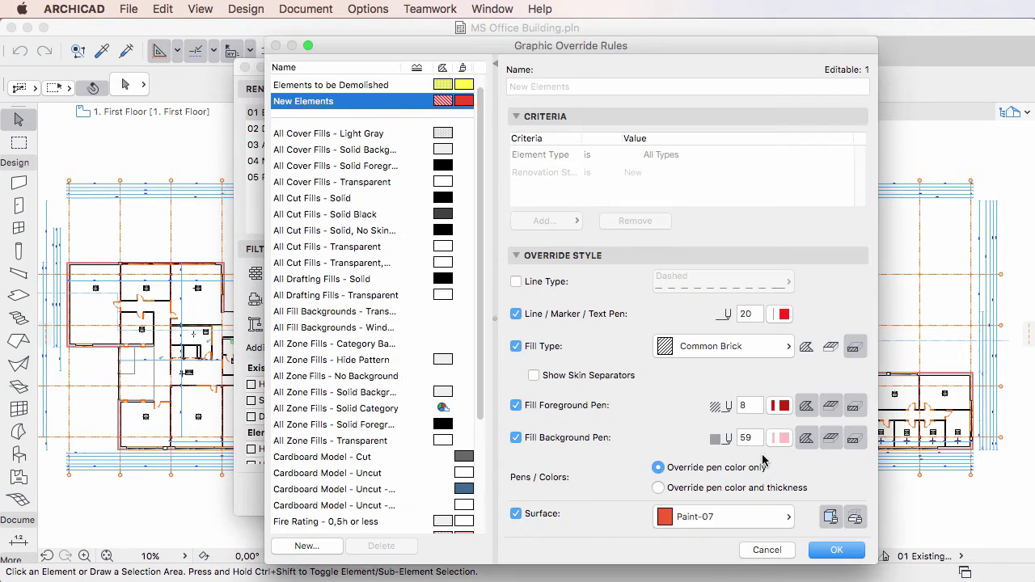
scroll(380, 203, up, 1)
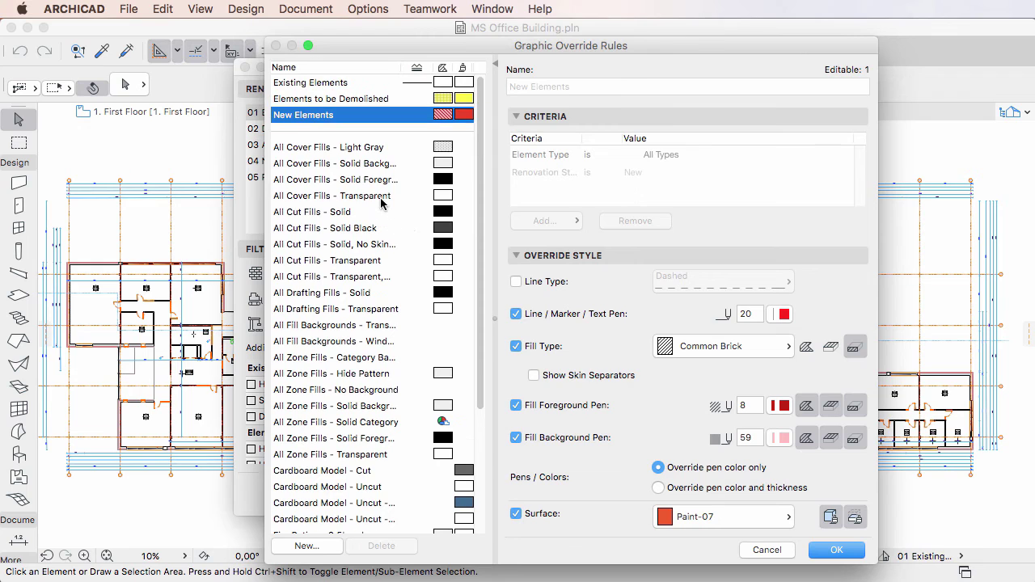
click(342, 100)
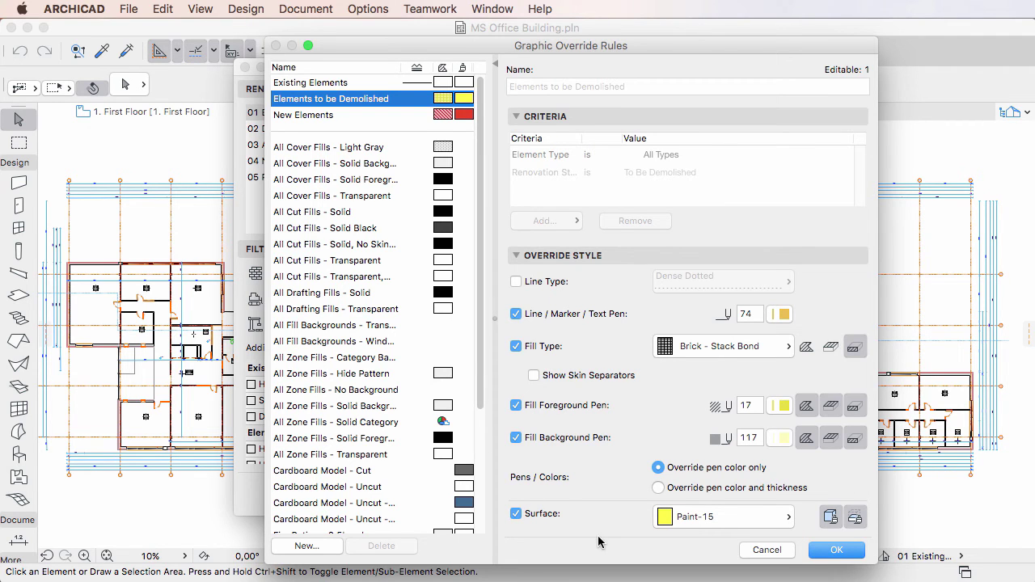
click(768, 554)
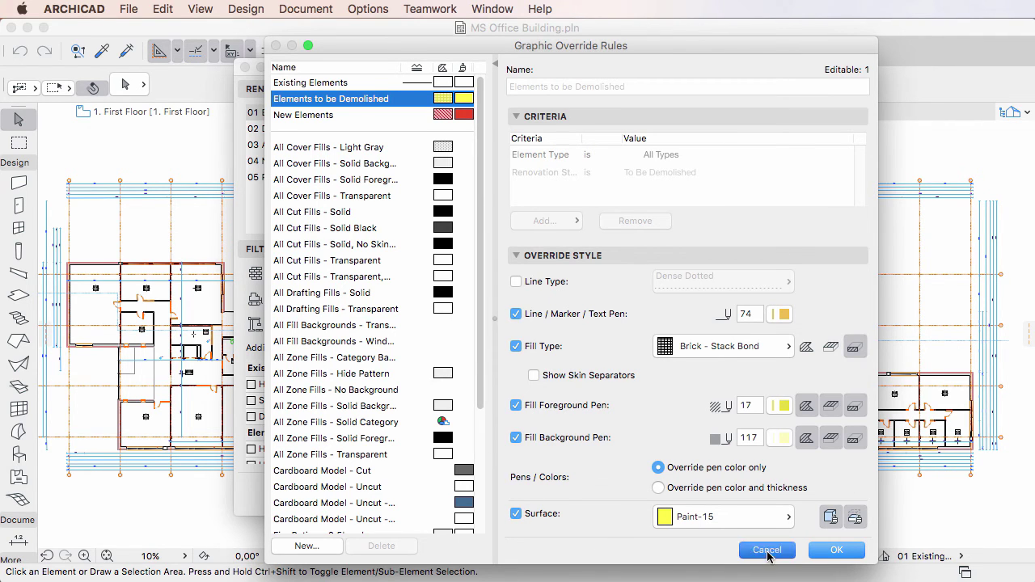
Cancel the renovation filter options and show the Fire Plans override combination's rules
click(661, 489)
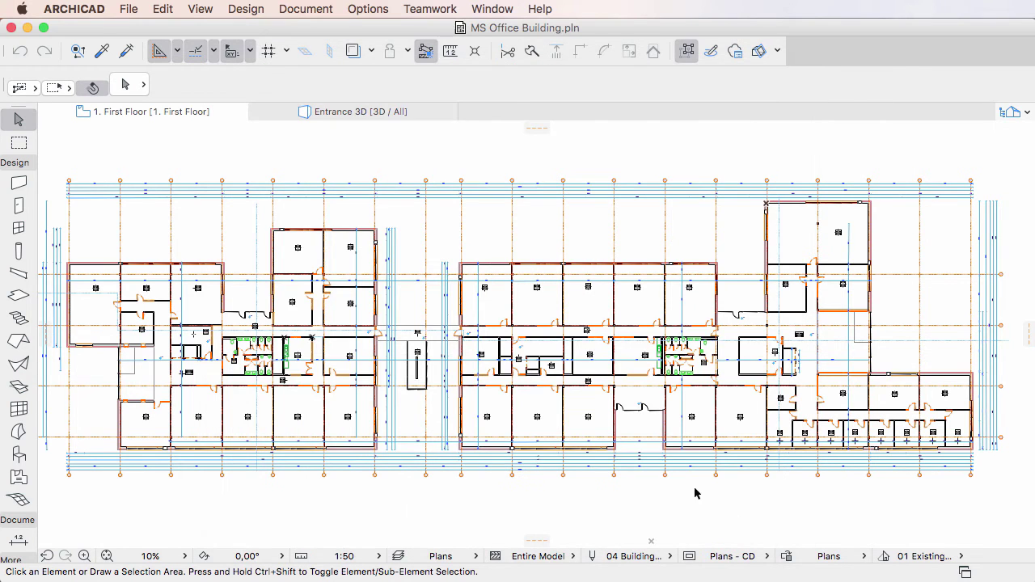
click(784, 556)
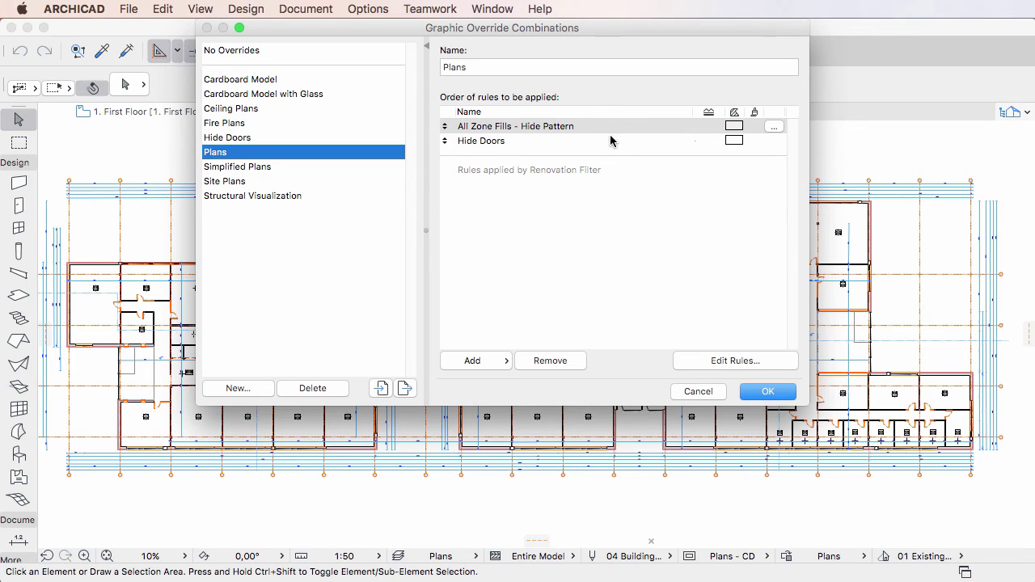
click(235, 128)
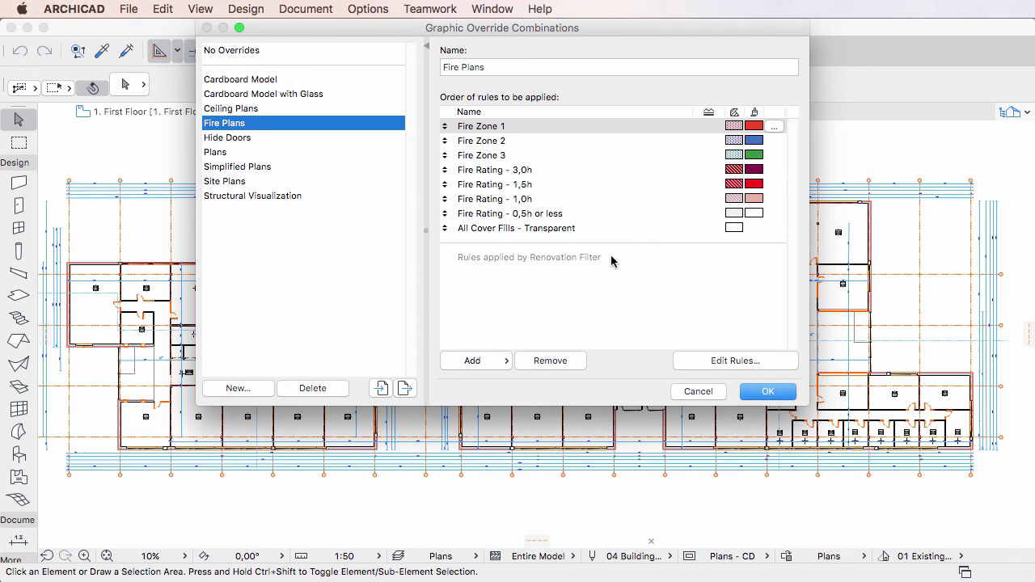
Inspect the Fire Rating rules: 3,0h, 1,5h, 1,0h and 0,5h or less
click(540, 173)
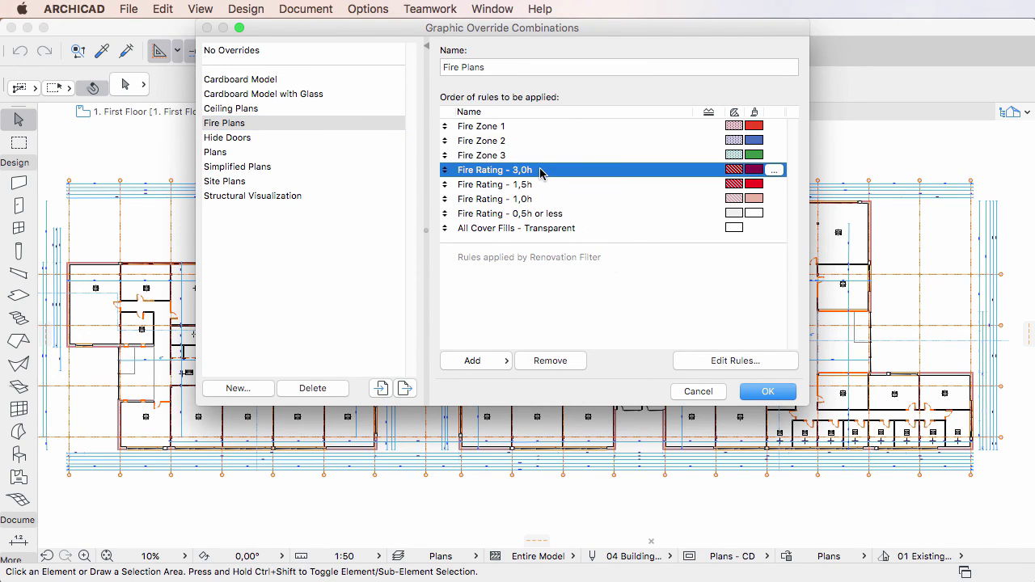
click(540, 186)
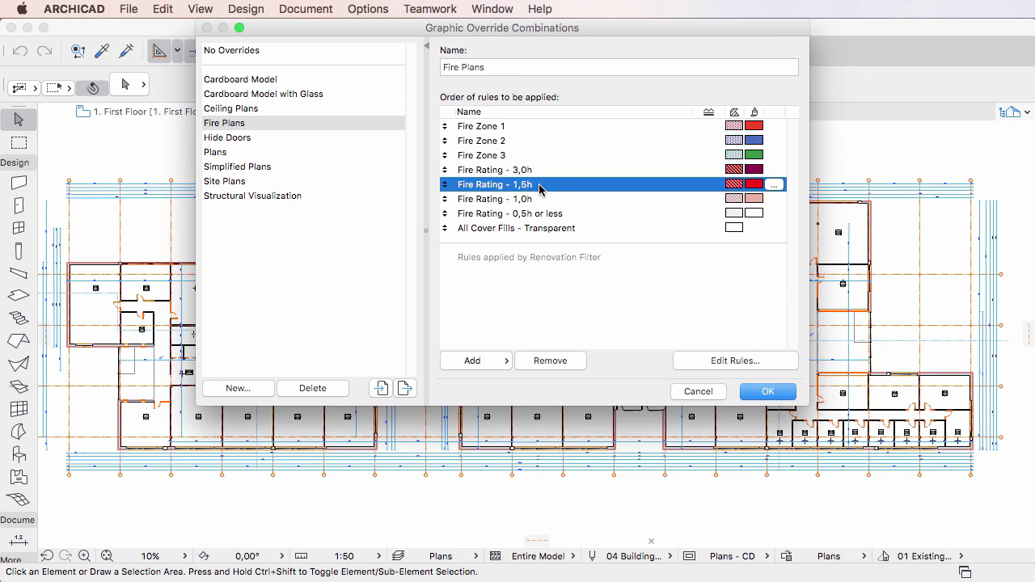
click(553, 202)
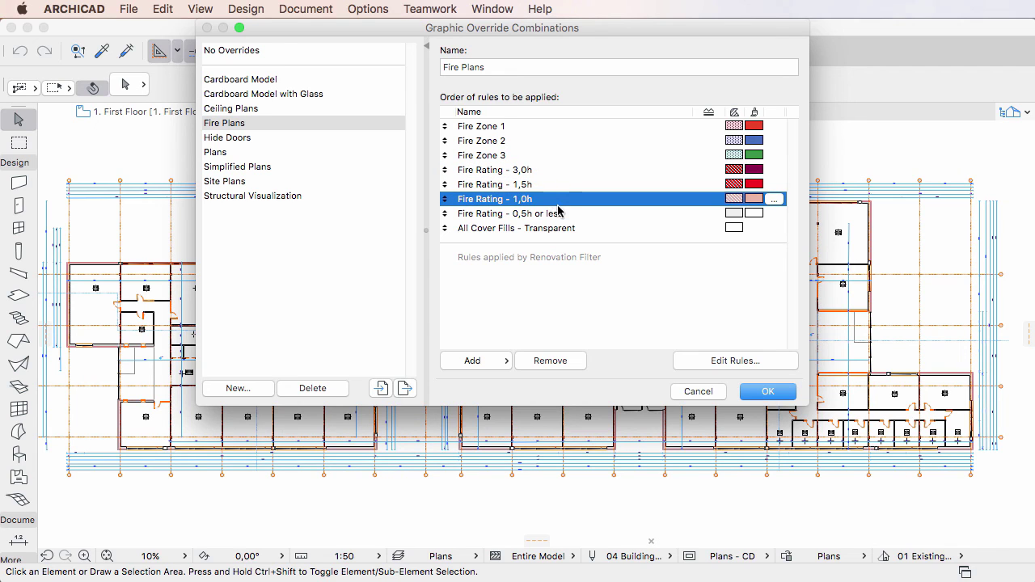
click(568, 215)
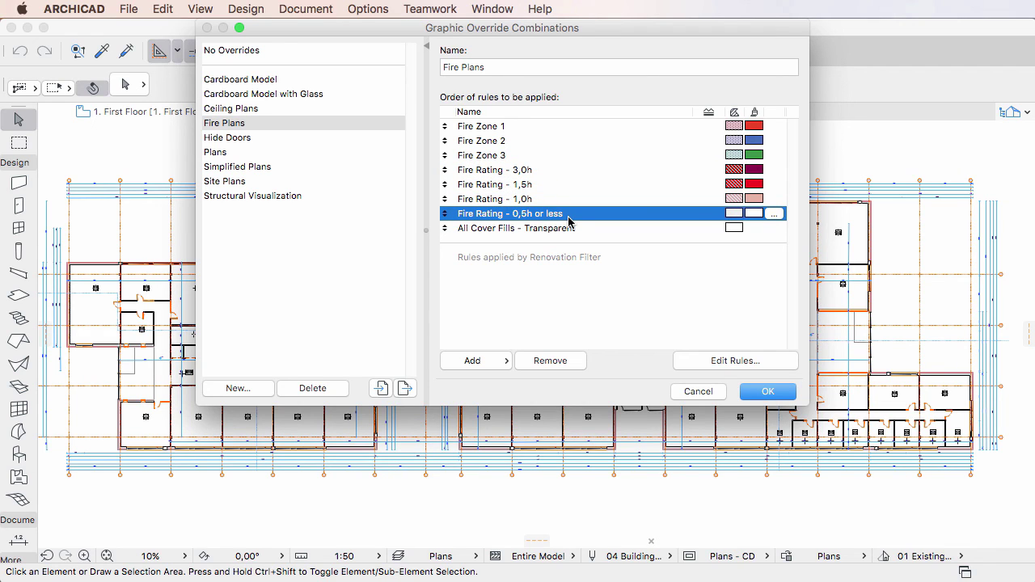